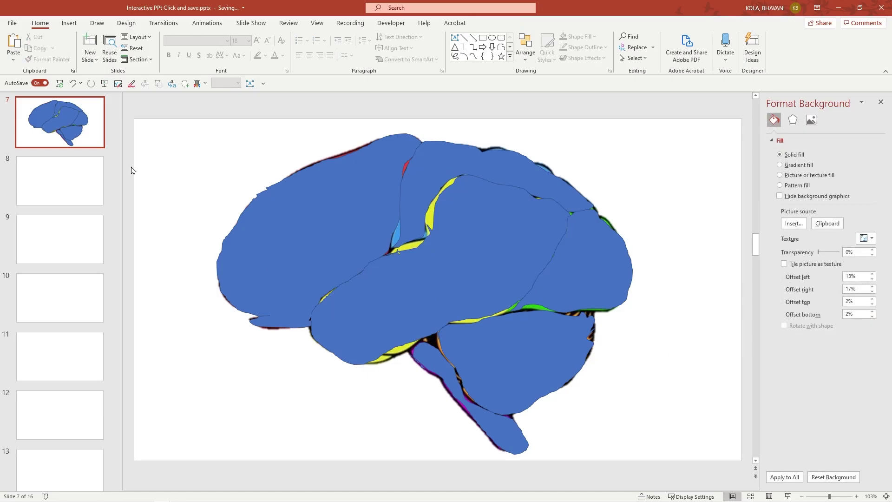
Step: Select all the traced lobe freeform shapes on slide 7 with Ctrl+A
mouse_move(394, 500)
key("ctrl+a")
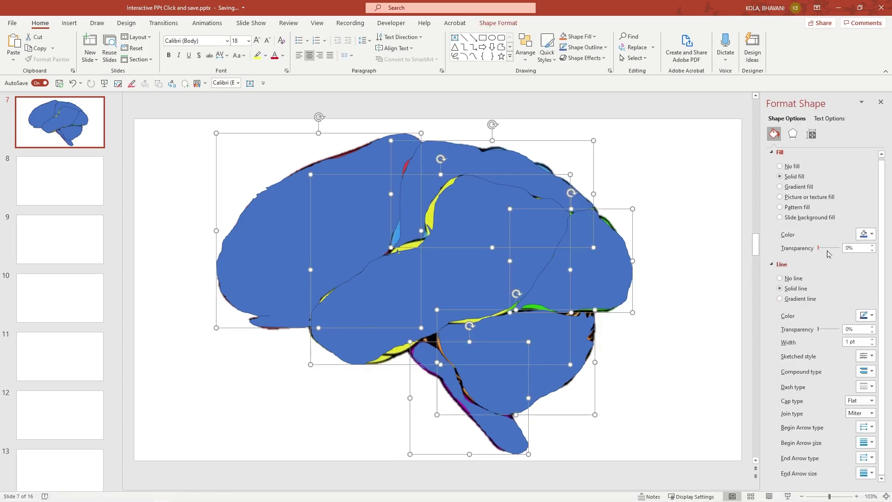
Step: Give the lobe shapes no outline and 100% fill transparency, then deselect them
left_click(781, 280)
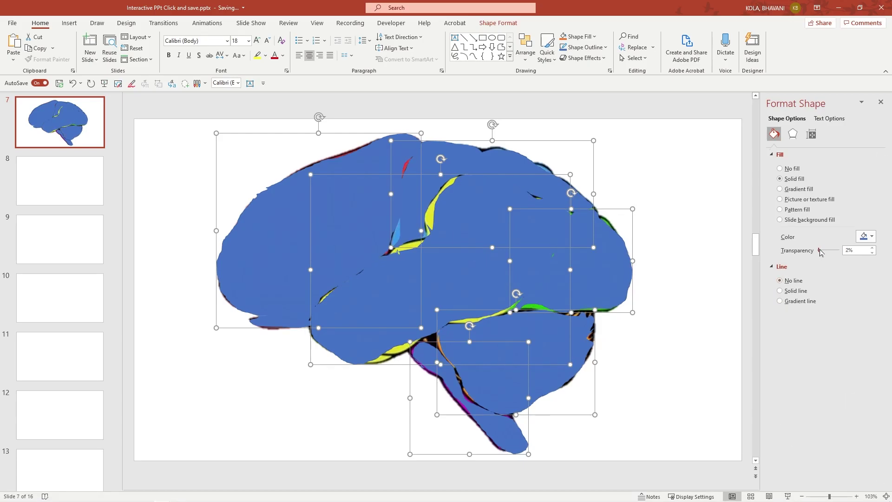
left_click_drag(820, 252, 843, 250)
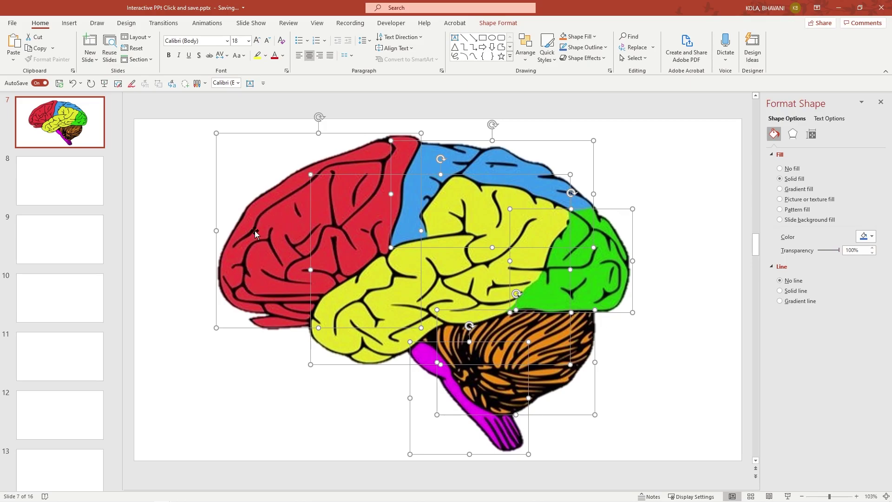
left_click(676, 321)
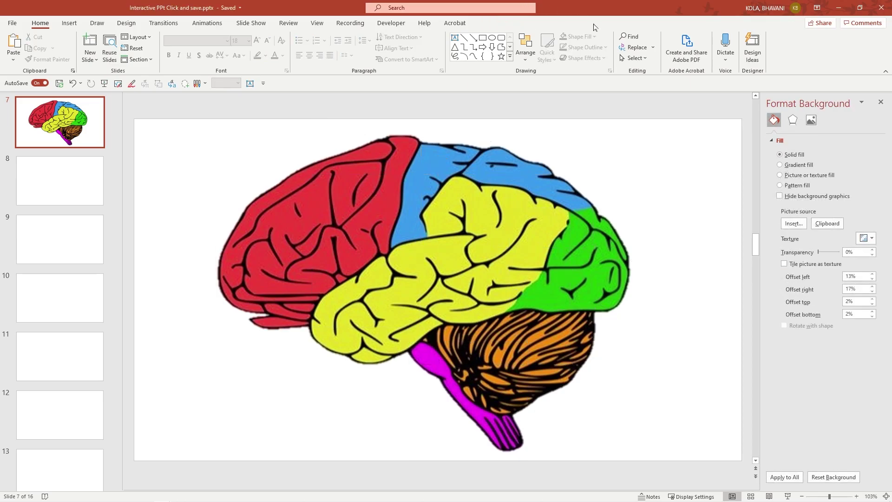
Step: In the Selection Pane, rename Freeform shapes after their regions, e.g. CEREBELLUM
left_click(636, 62)
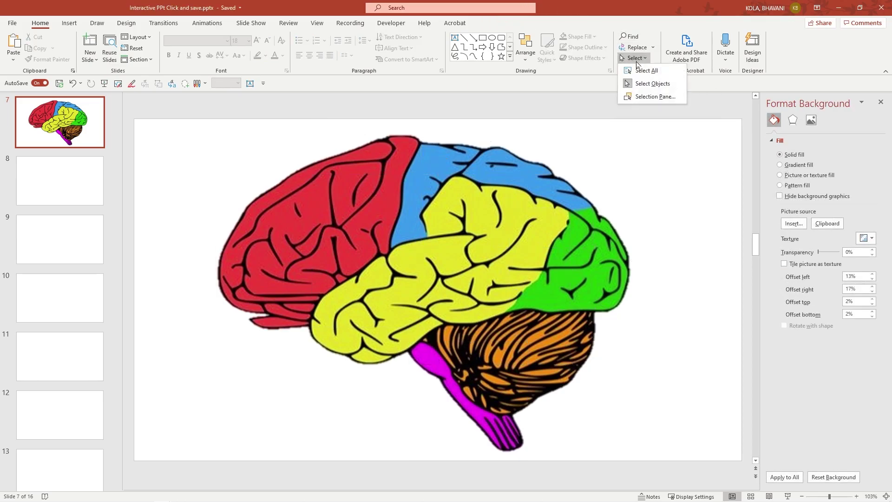
left_click(658, 97)
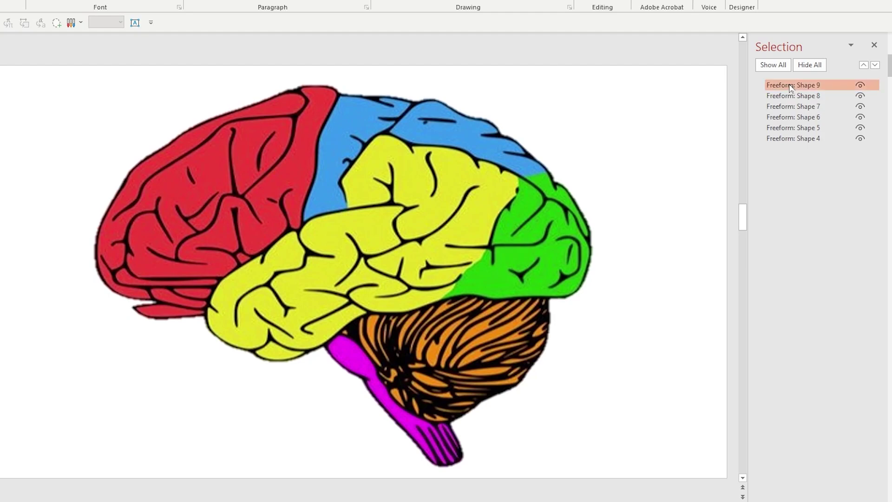
left_click(791, 87)
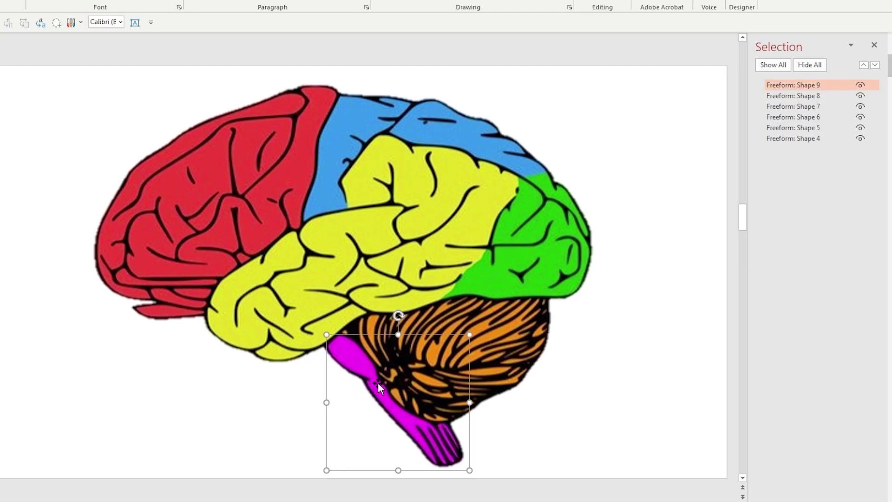
left_click(820, 86)
key("ctrl+a")
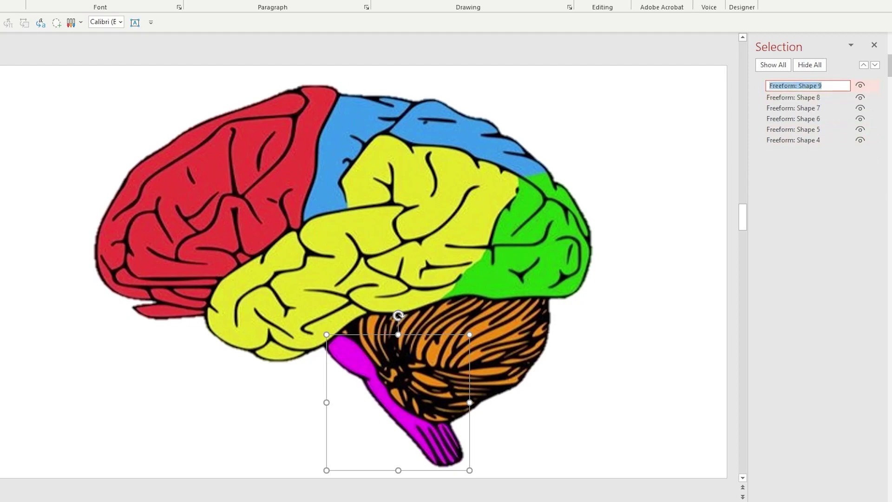
key("End")
key("shift+Left")
key("shift+Left")
key("shift+Left")
key("shift+Left")
key("shift+Left")
key("shift+Left")
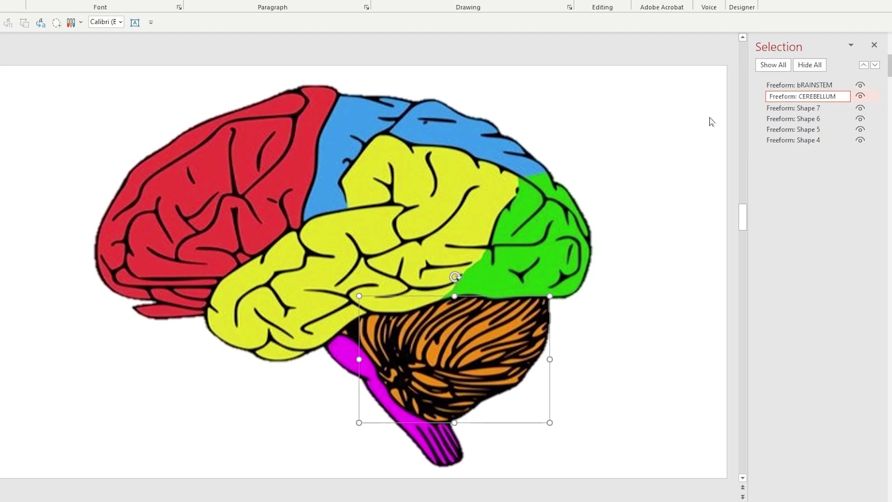
left_click(570, 240)
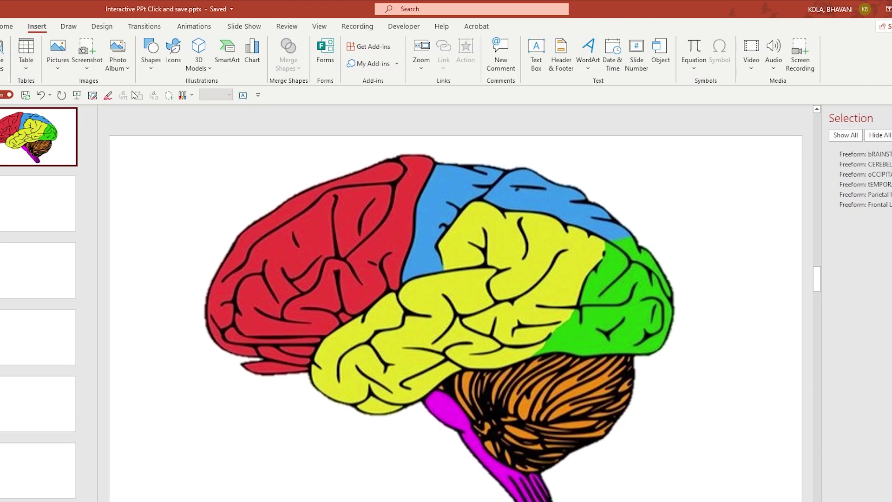
Step: Draw a rounded-rectangle speech bubble at top-left with its tail in the red lobe
left_click(149, 70)
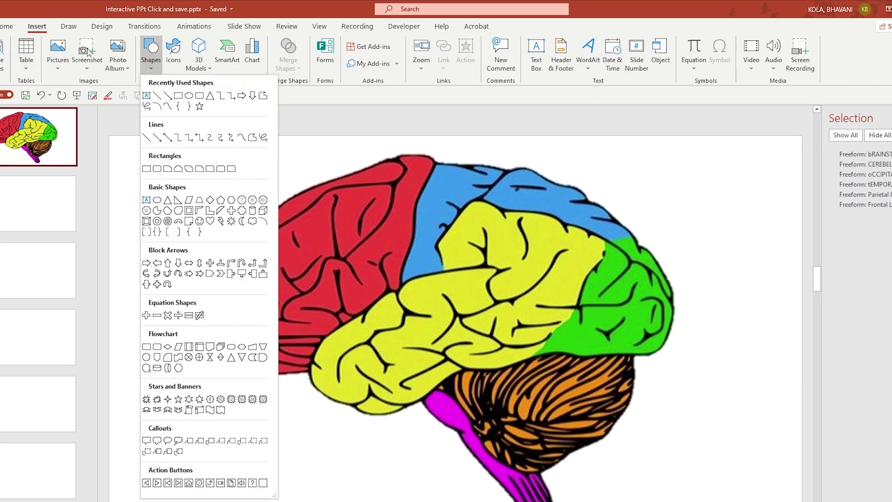
left_click(44, 30)
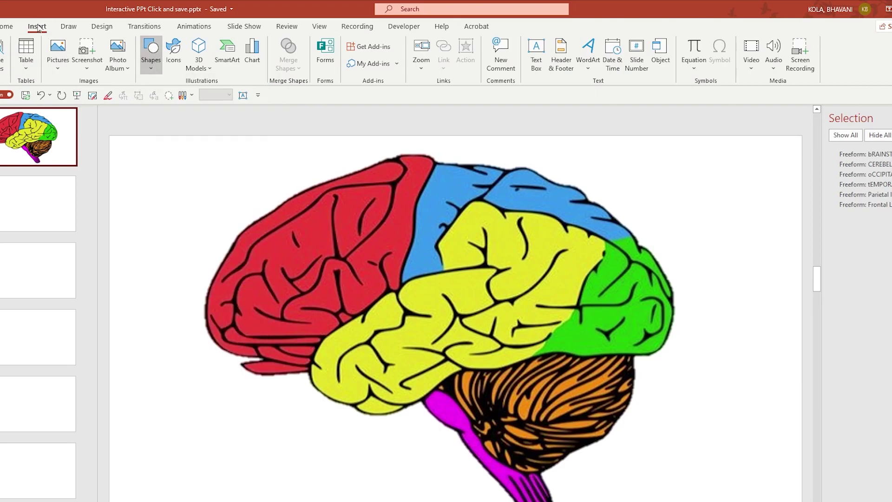
left_click(150, 52)
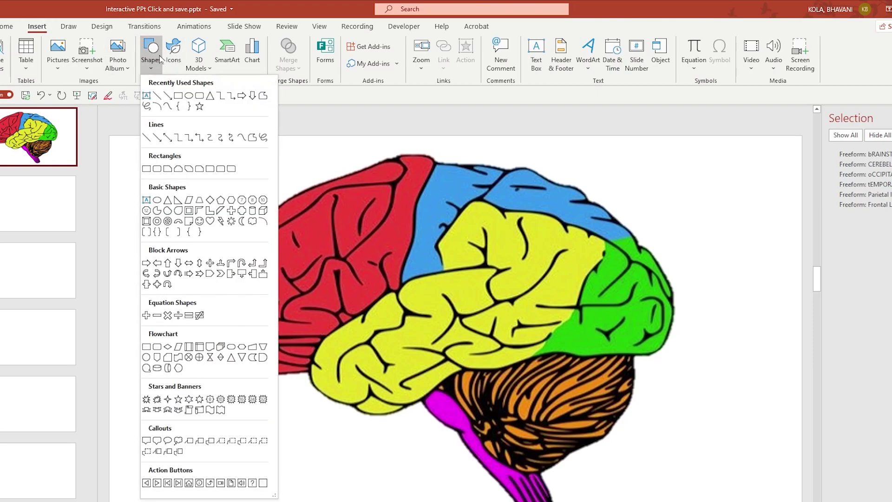
left_click(157, 440)
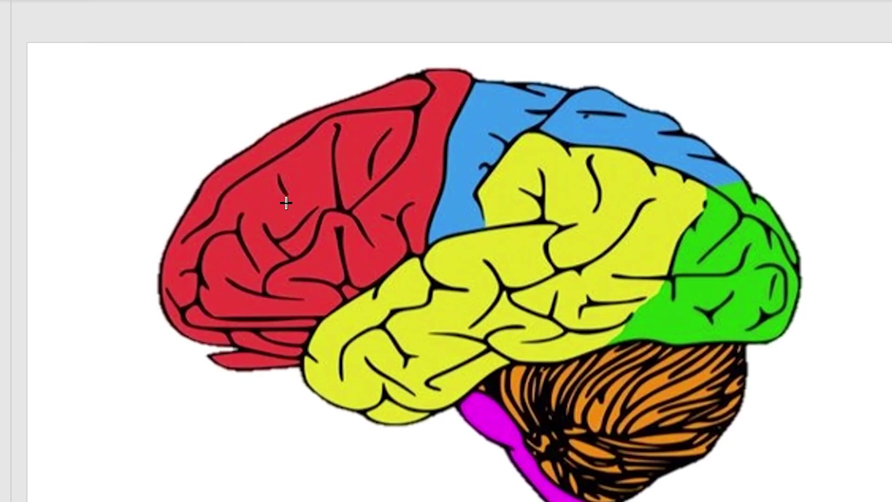
left_click_drag(299, 251, 169, 176)
left_click_drag(107, 100, 92, 77)
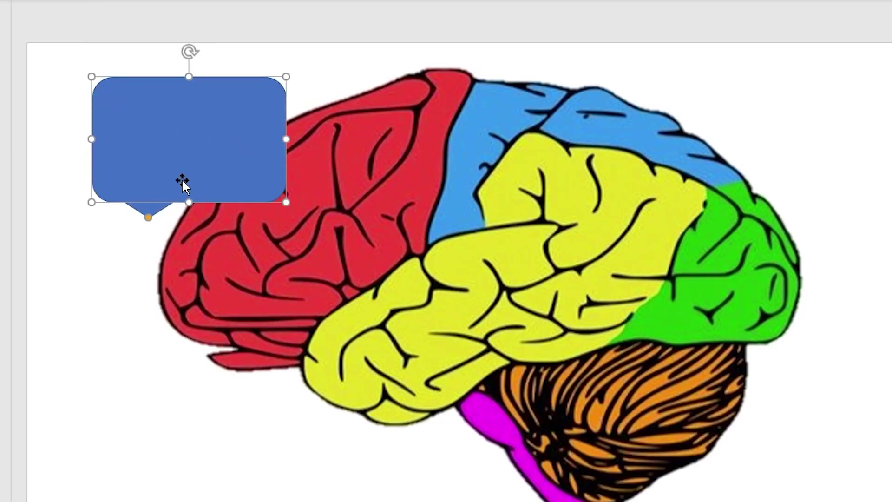
left_click_drag(149, 217, 283, 263)
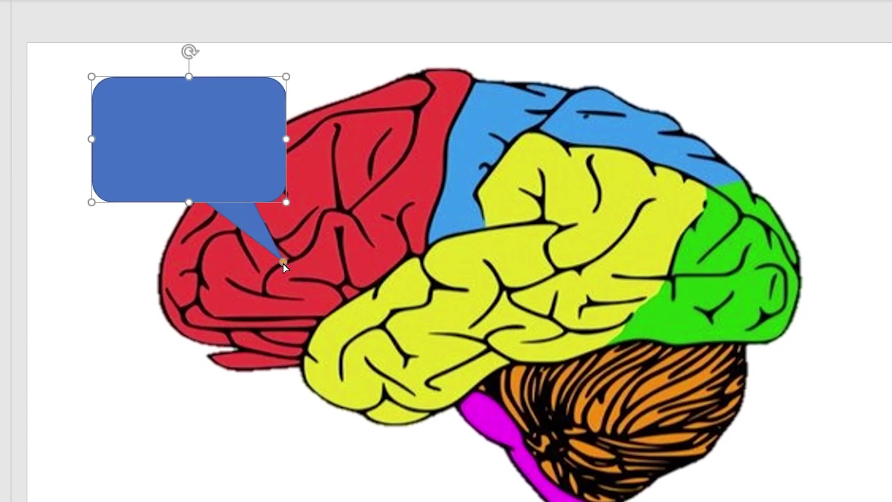
left_click_drag(222, 116, 162, 99)
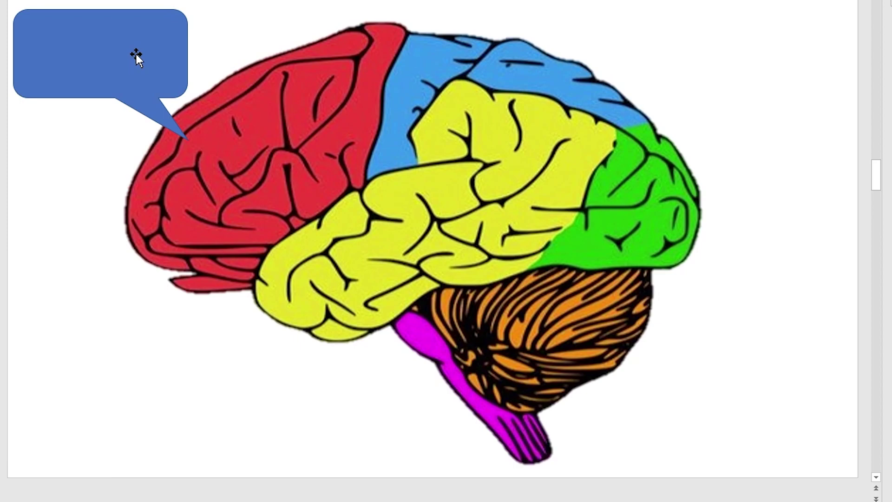
Step: Copy the callout around the brain, aiming tails at the yellow lobe and magenta brainstem
left_click_drag(135, 54, 710, 239, "ctrl")
left_click_drag(719, 237, 638, 371, "ctrl")
left_click_drag(622, 366, 429, 419, "ctrl")
left_click_drag(464, 418, 142, 354, "ctrl")
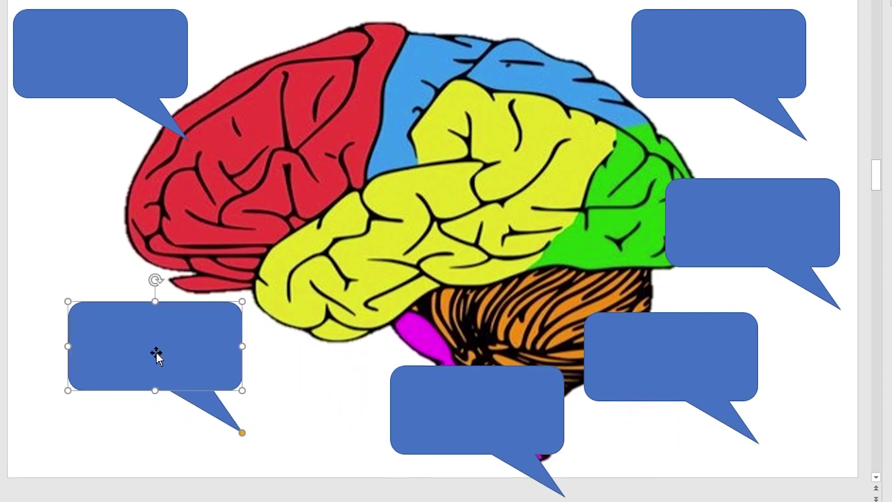
left_click(301, 416)
left_click(173, 364)
left_click_drag(242, 433, 327, 284)
left_click_drag(444, 408, 330, 415)
left_click_drag(428, 499, 479, 408)
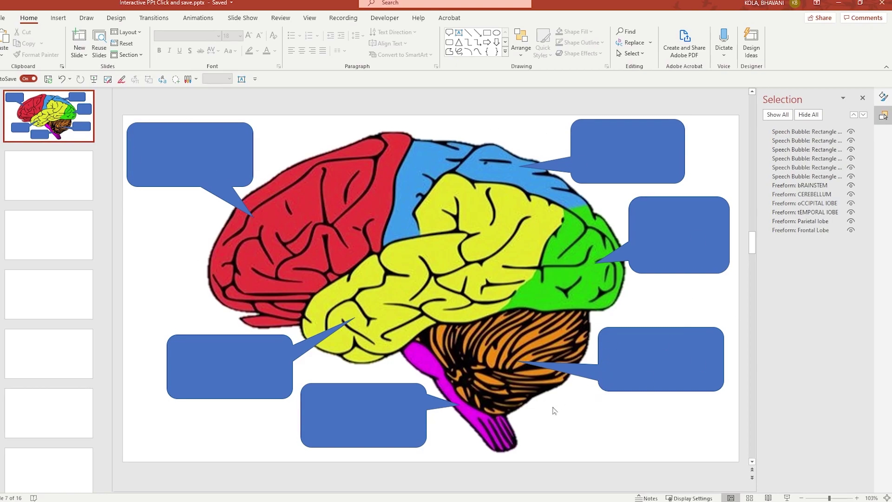
Step: Select all six speech bubbles and remove their outline in Format Shape
left_click(222, 152)
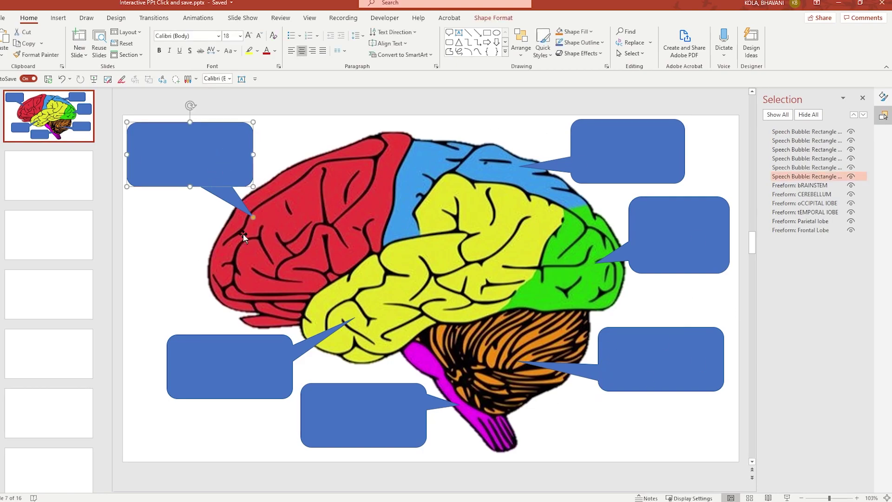
left_click(247, 361, "shift")
left_click(398, 428, "shift")
left_click(660, 375, "shift")
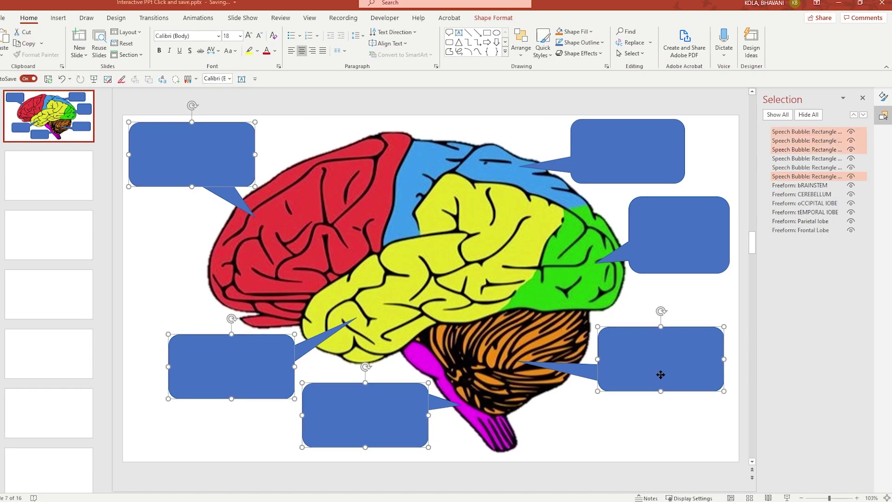
left_click(678, 242, "shift")
left_click(647, 161, "shift")
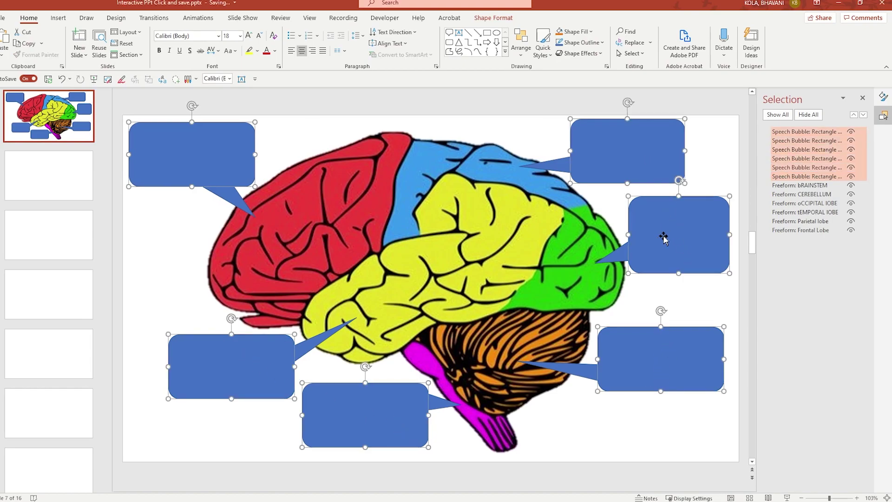
right_click(641, 274)
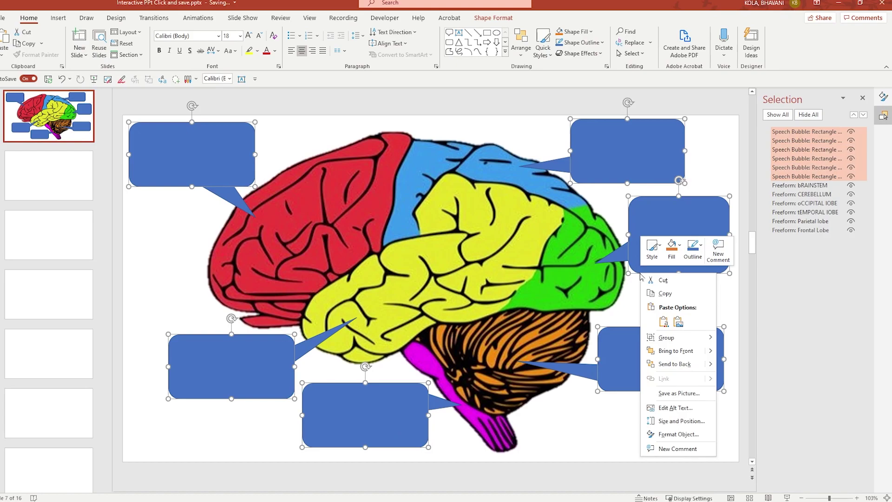
left_click(678, 434)
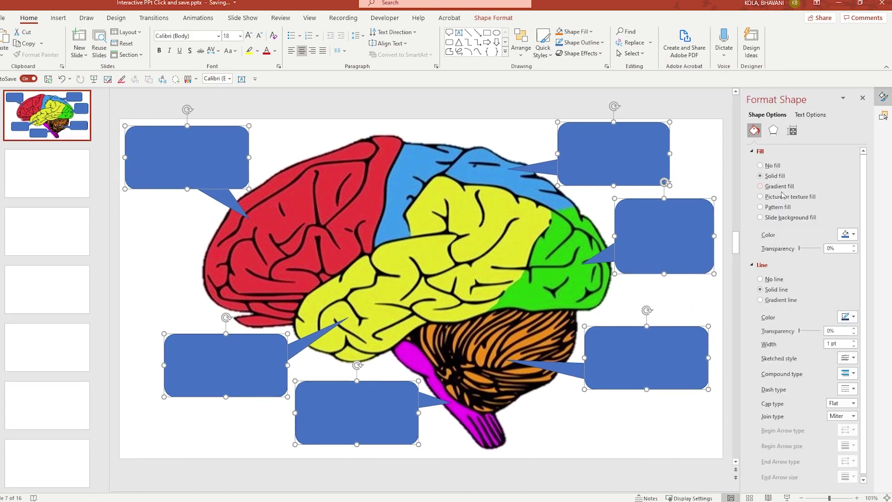
left_click(762, 279)
Step: Give the callouts an outer drop shadow preset and a top bevel
left_click(773, 130)
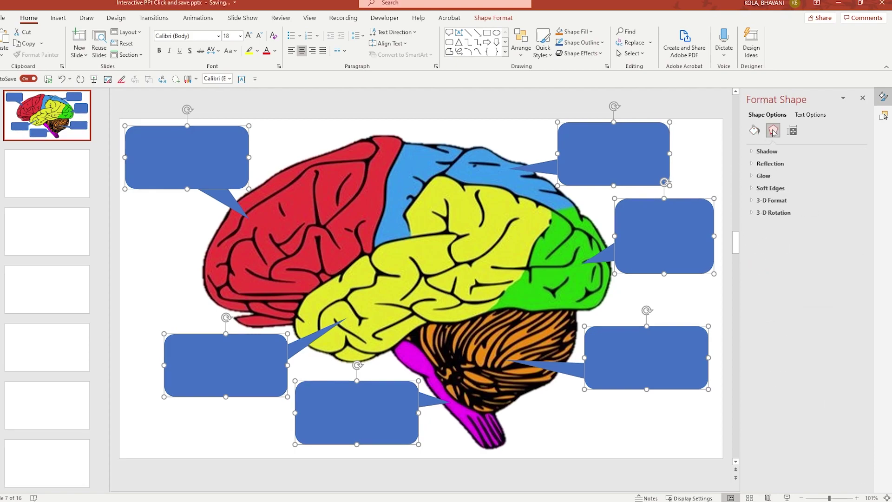
left_click(773, 151)
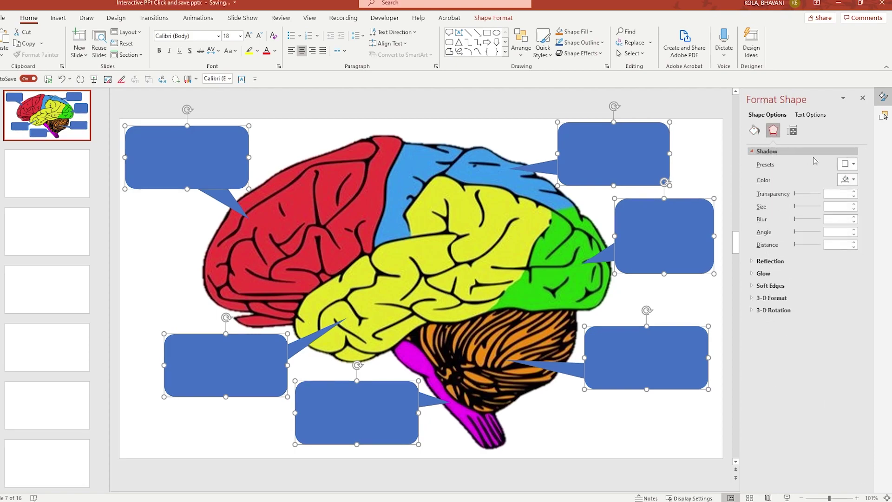
left_click(848, 164)
left_click(858, 243)
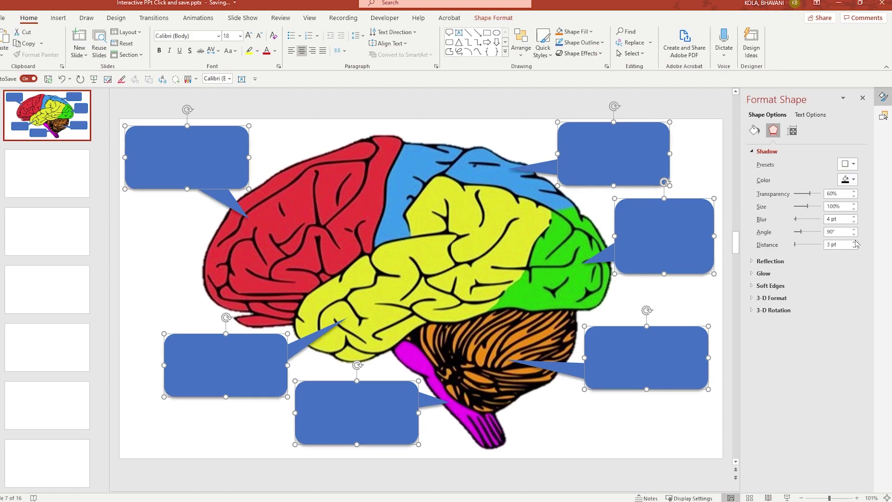
left_click(754, 299)
left_click(784, 326)
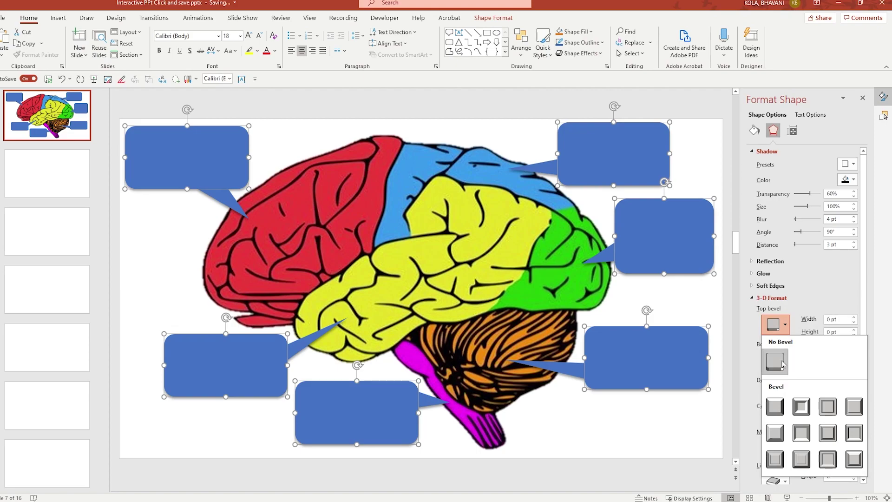
left_click(773, 407)
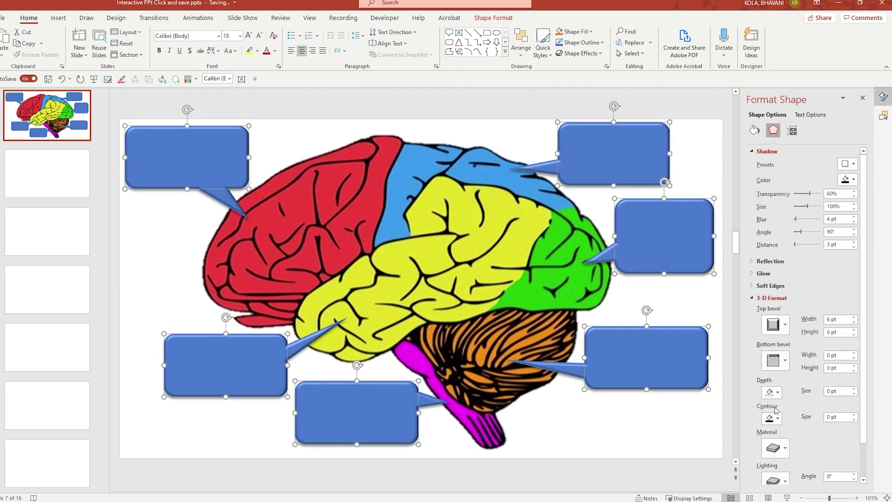
left_click(651, 436)
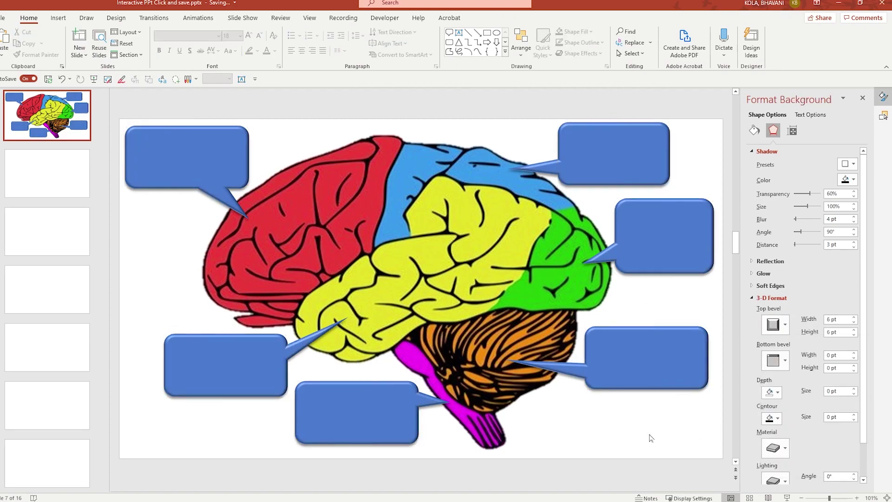
Step: Eyedropper-fill the top-left callout red and the lower-left callout yellow
left_click(211, 158)
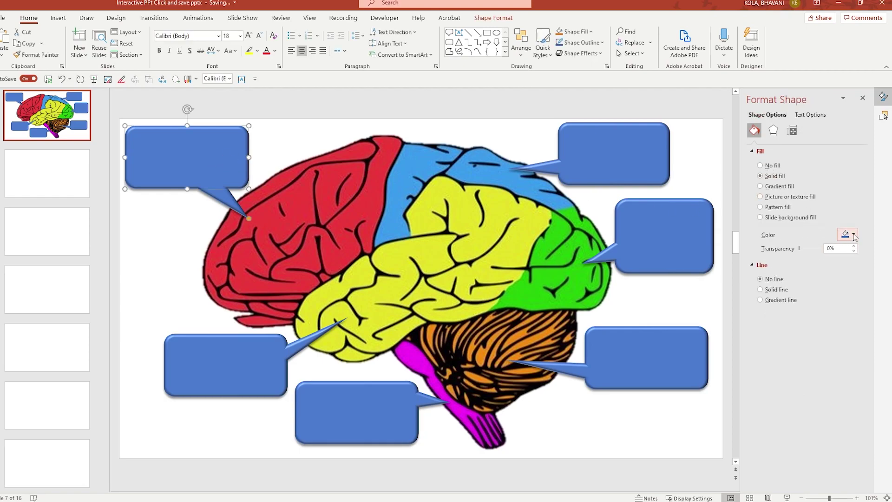
left_click(853, 235)
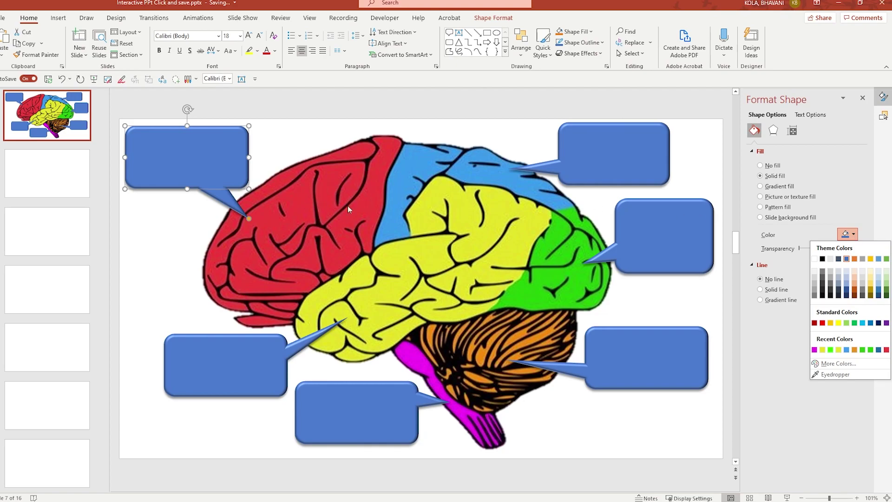
left_click(848, 378)
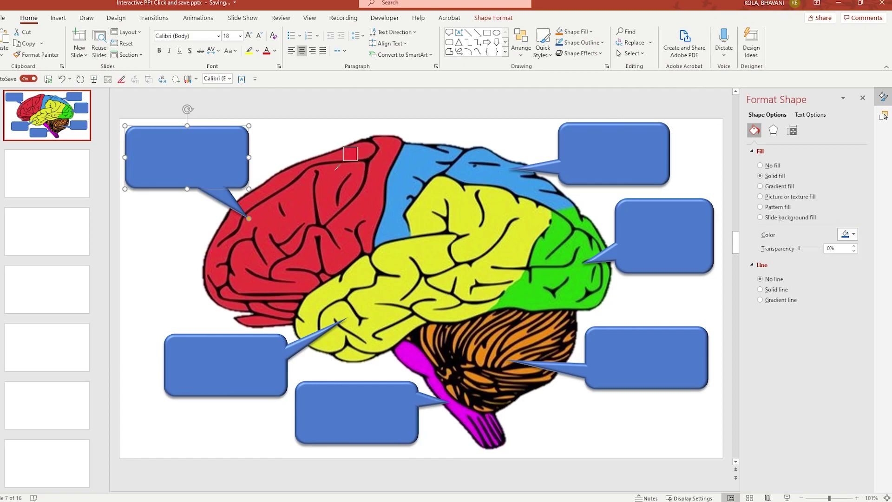
left_click(336, 168)
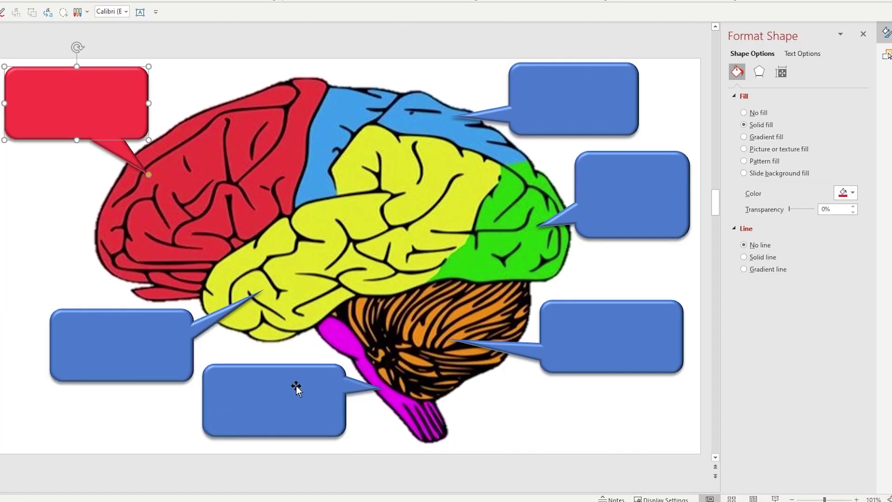
left_click(226, 365)
left_click(853, 192)
left_click(836, 358)
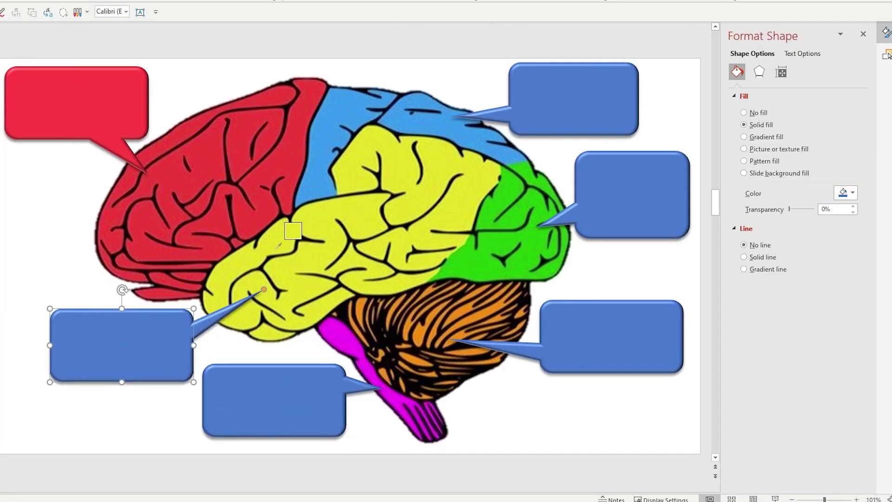
left_click(287, 236)
Step: Eyedropper-fill the top-right callout blue and the middle-right callout green
left_click(620, 98)
left_click(853, 193)
left_click(836, 358)
left_click(497, 112)
left_click(647, 223)
left_click(853, 192)
left_click(836, 358)
left_click(522, 211)
left_click(853, 192)
left_click(836, 358)
left_click(521, 212)
key("Tab")
Step: Eyedropper-fill the lower-right callout orange and the bottom callout magenta
left_click(853, 192)
left_click(836, 358)
left_click(481, 315)
key("Tab")
left_click(853, 192)
left_click(836, 358)
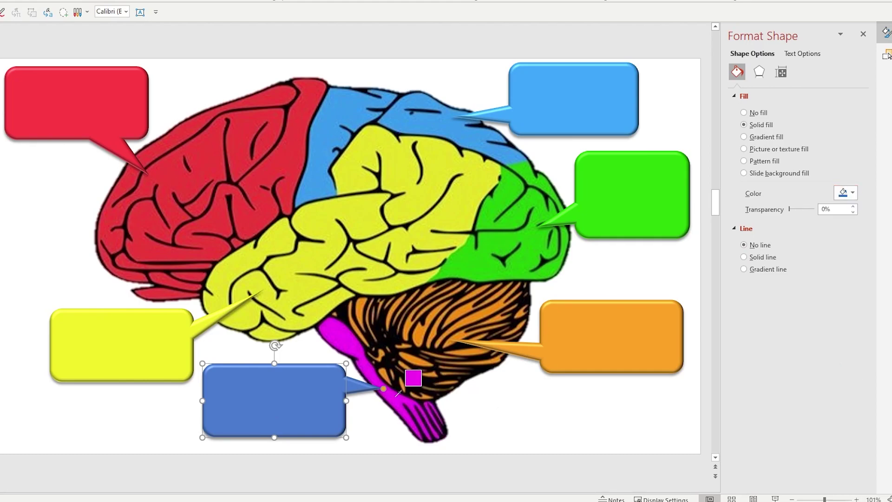
left_click(402, 387)
left_click(610, 428)
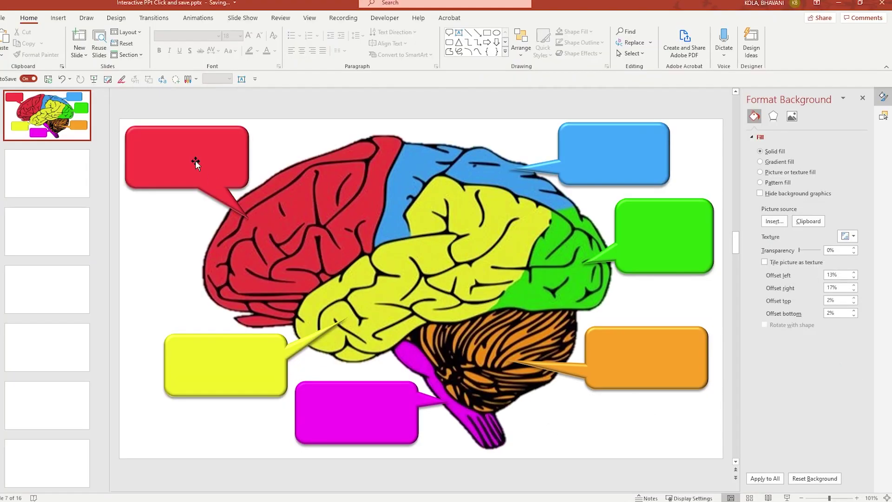
Step: Type the region names into the callouts, starting with Frontal Lobe in the red one
left_click(171, 153)
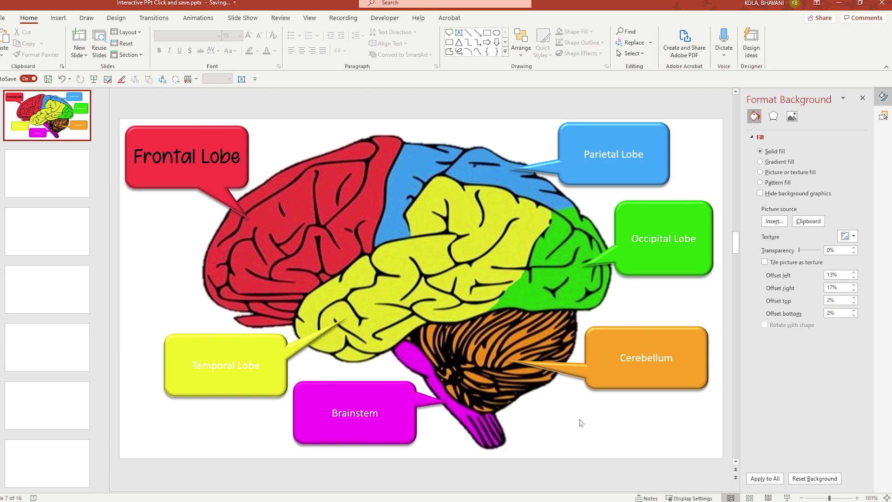
left_click(251, 351)
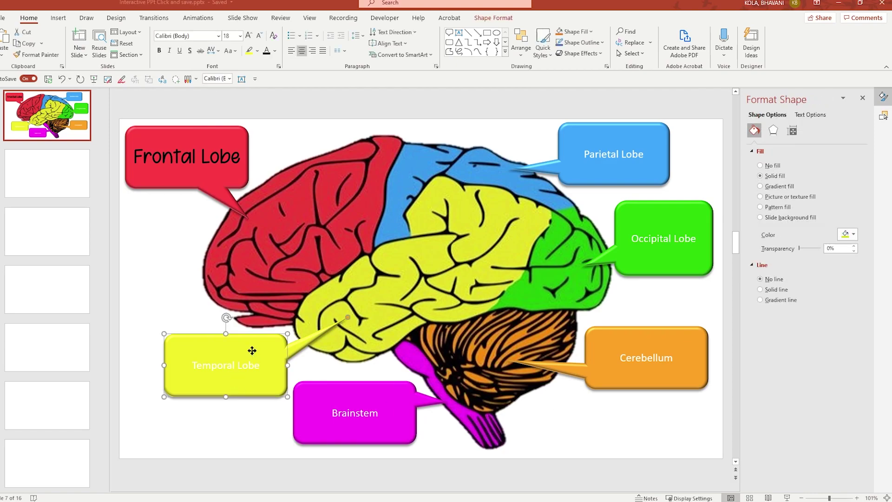
Step: Set the five other callout labels to black 212 Baby Girl text at 24 pt
left_click(363, 398, "shift")
left_click(618, 360, "shift")
left_click(660, 253, "shift")
left_click(613, 169, "shift")
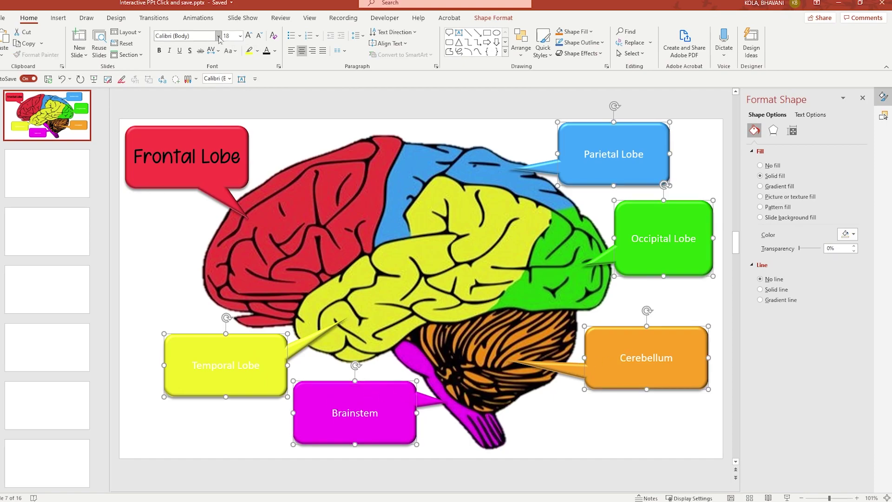
left_click(219, 37)
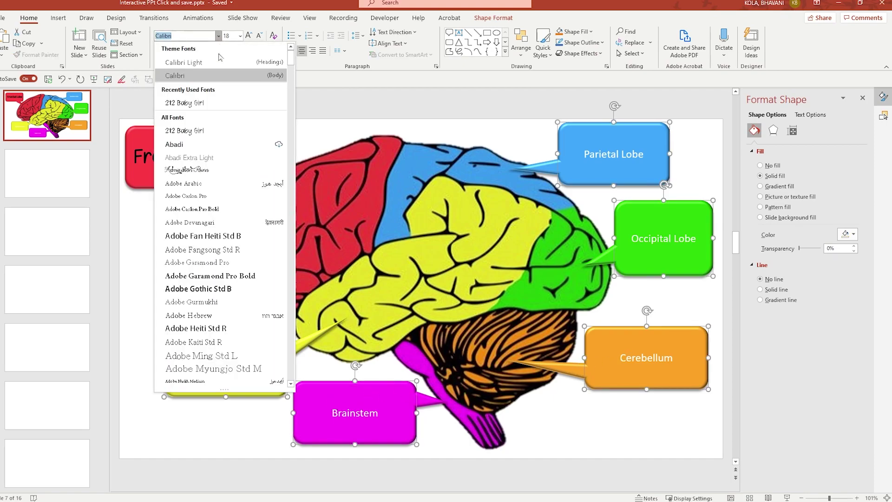
left_click(212, 105)
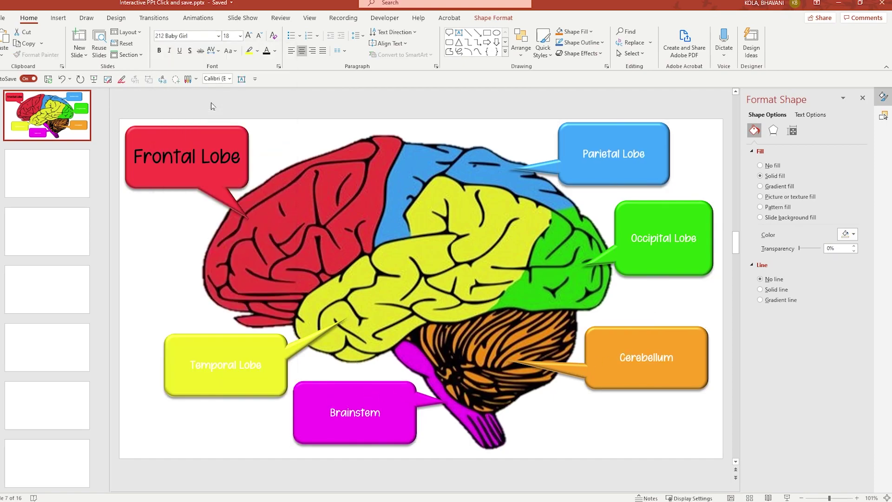
left_click(267, 53)
left_click(248, 36)
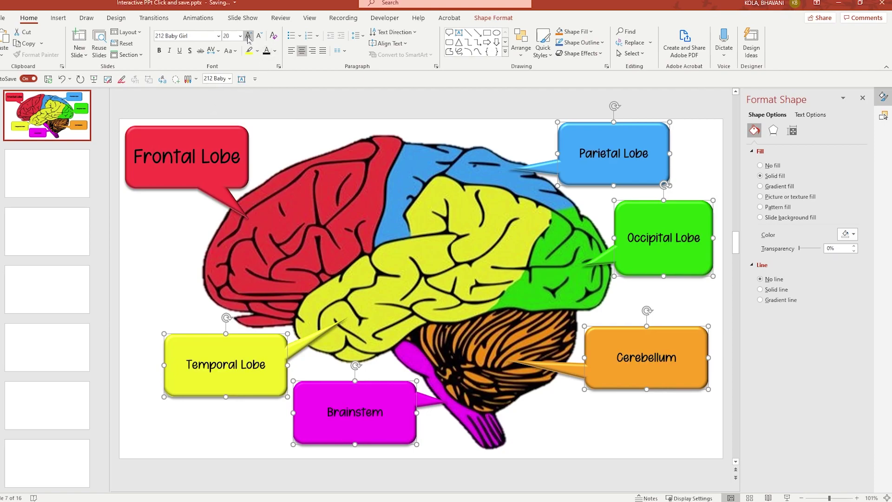
left_click(249, 37)
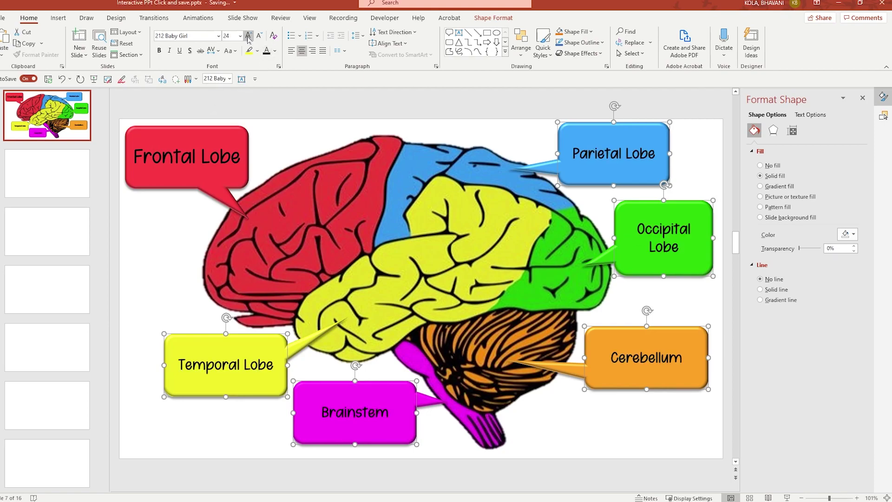
left_click(580, 428)
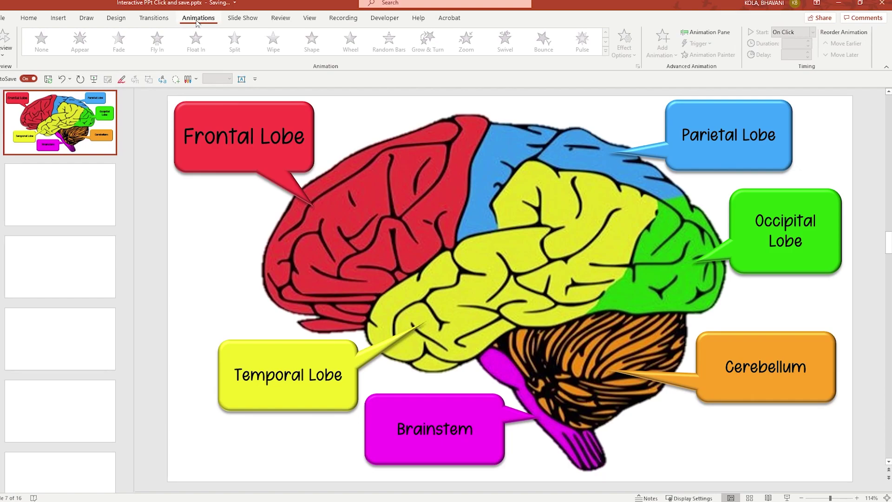
Step: Give the Frontal Lobe callout a Grow & Turn entrance sequenced As One Object
left_click(252, 107)
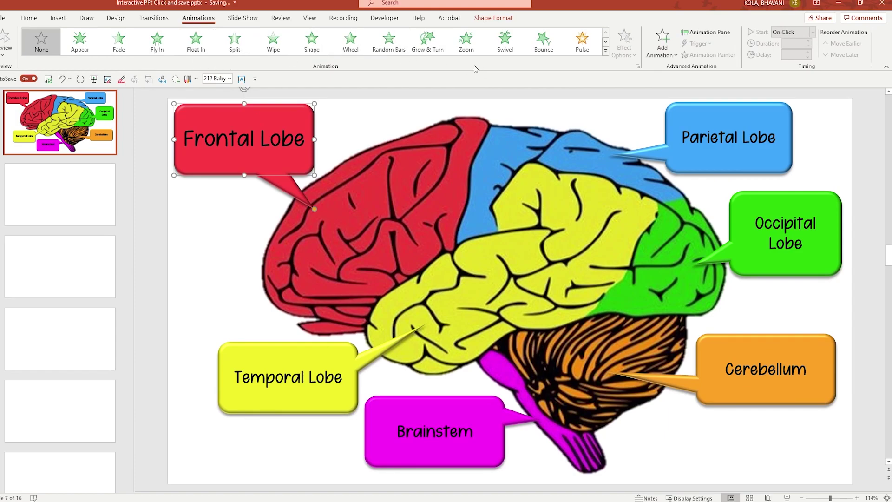
left_click(426, 48)
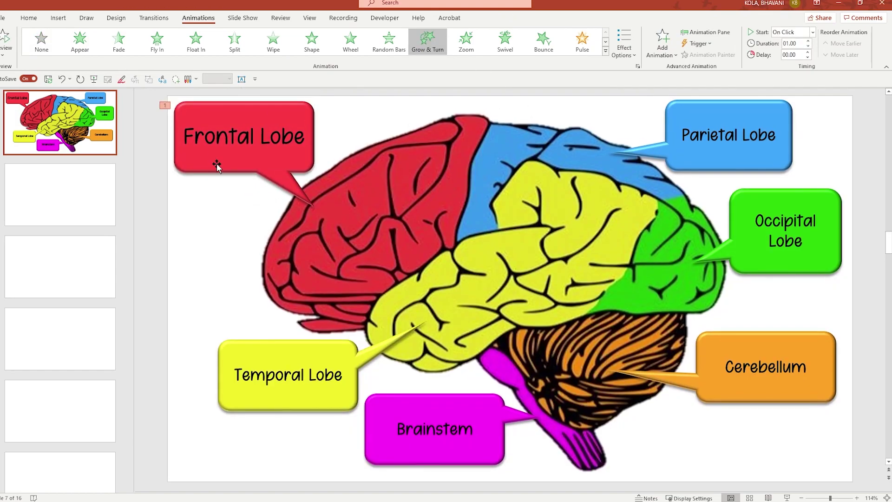
left_click(627, 58)
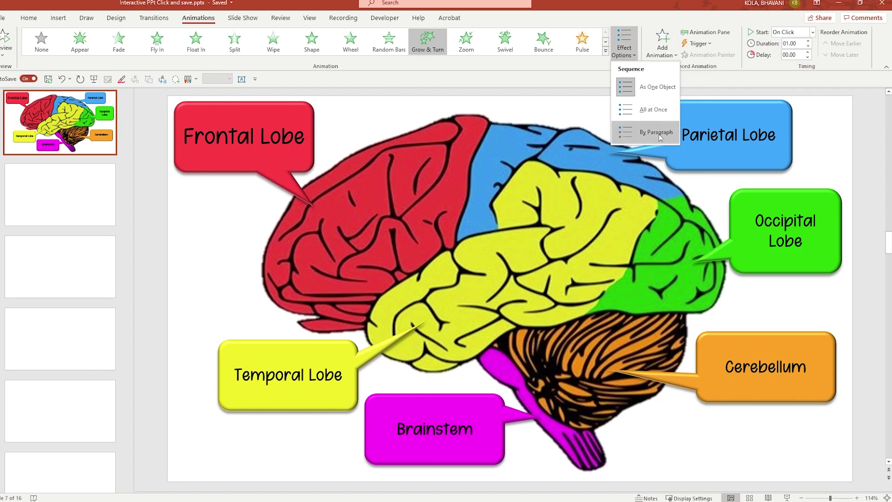
left_click(656, 132)
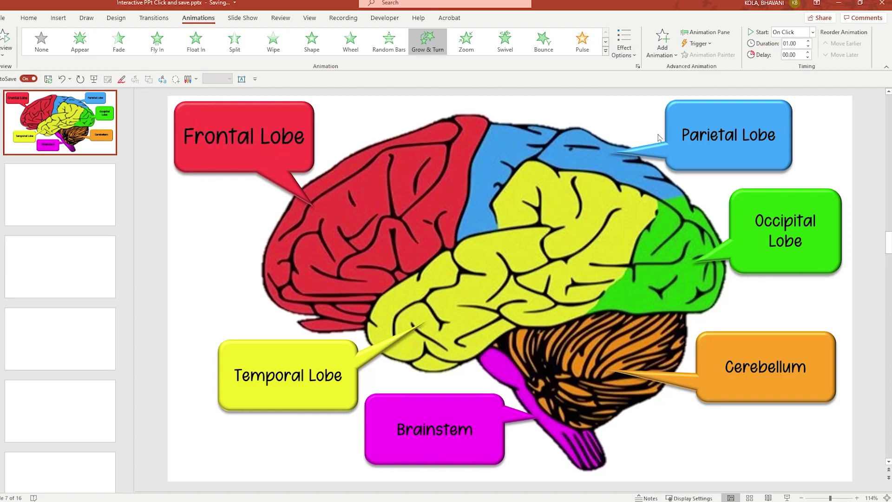
left_click(624, 46)
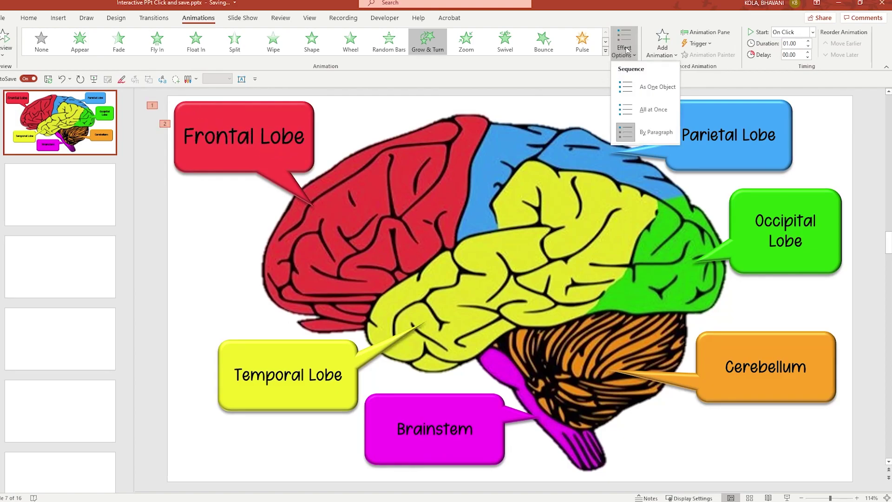
left_click(650, 83)
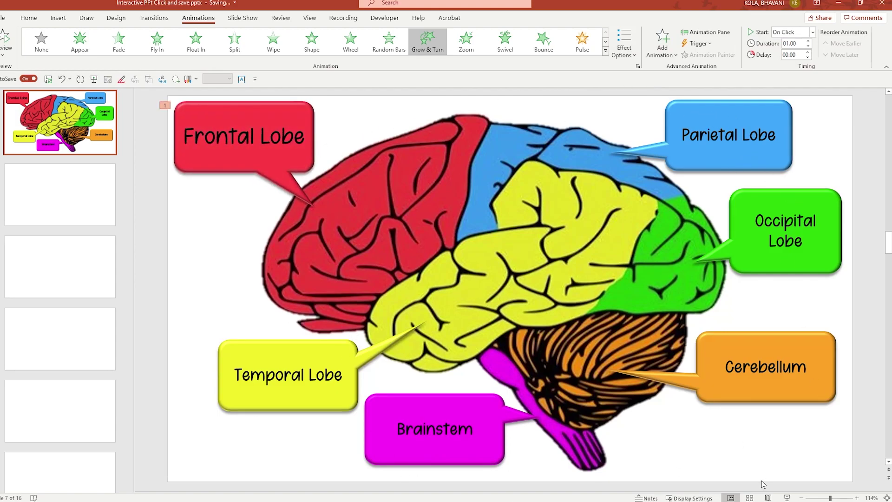
Step: Animation Painter the Frontal Lobe animation onto Parietal, Occipital, Cerebellum, Brainstem and Temporal callouts
left_click(271, 110)
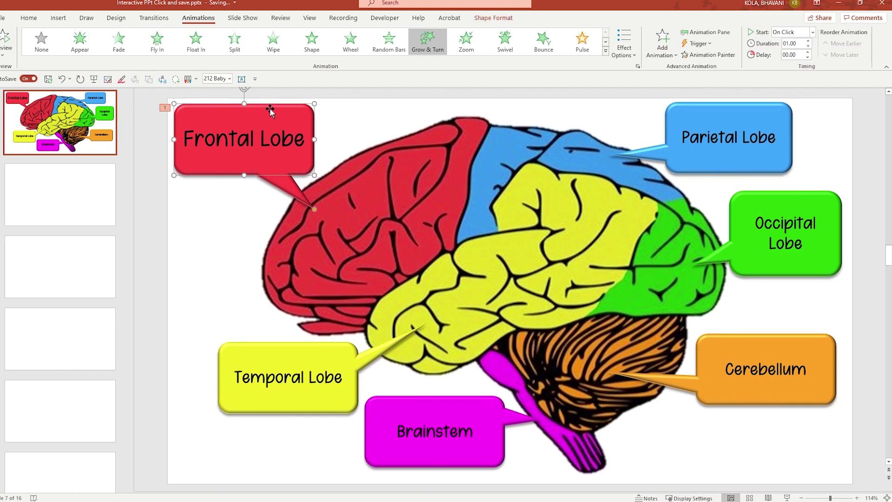
left_click(702, 58)
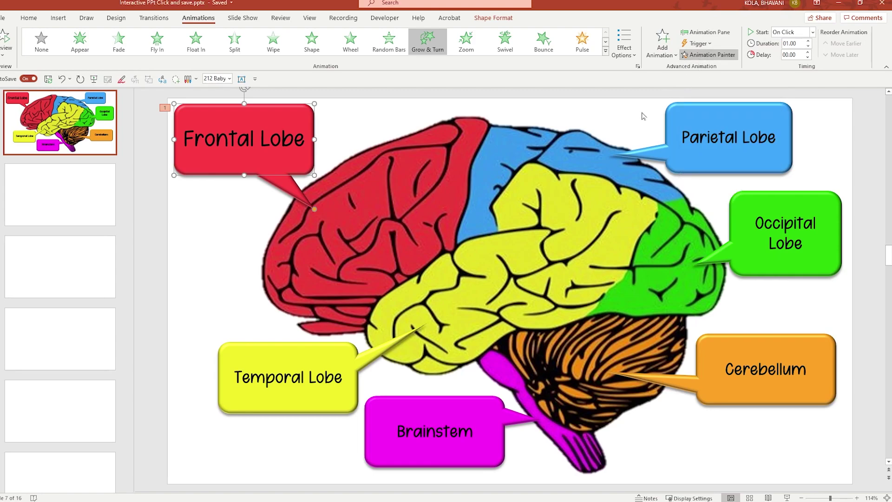
left_click(699, 120)
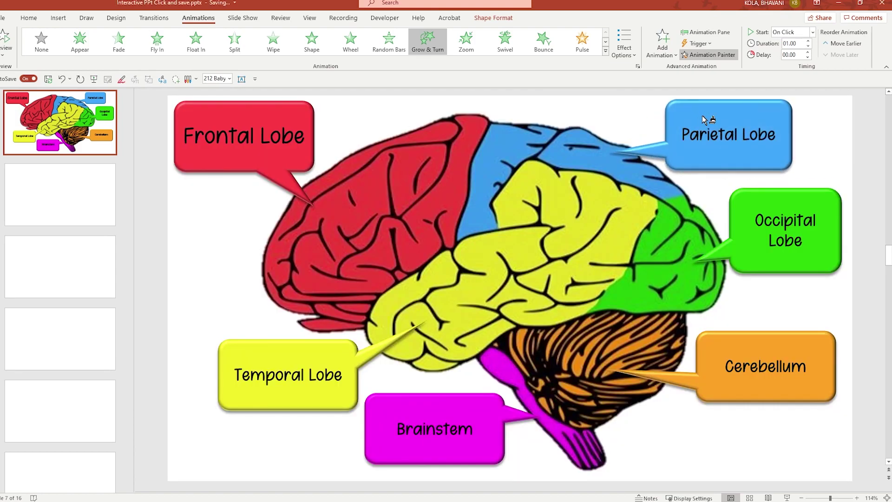
left_click(761, 214)
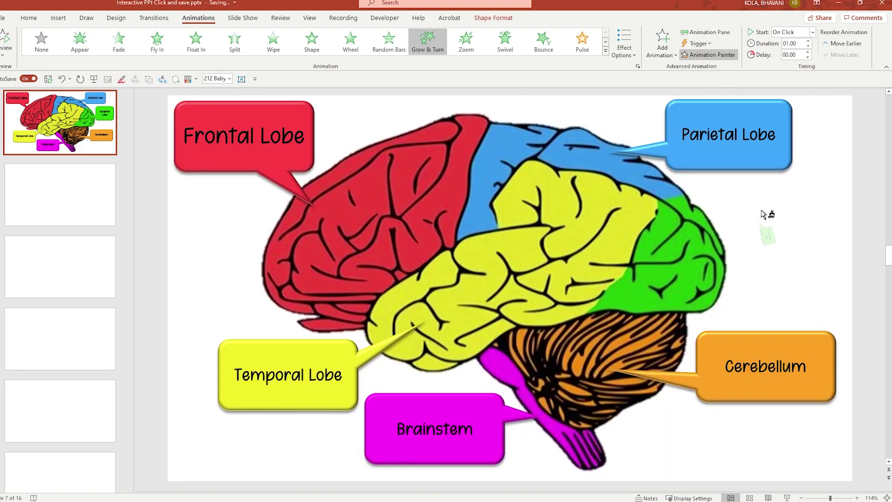
left_click(726, 353)
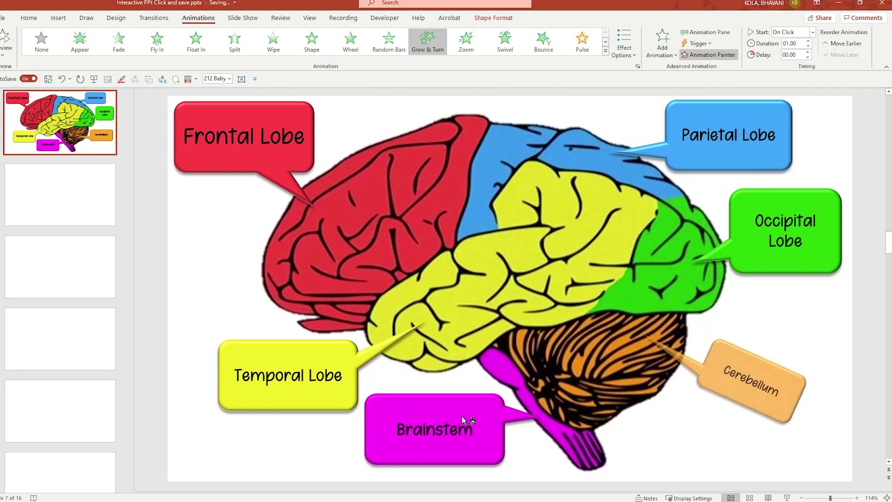
left_click(398, 415)
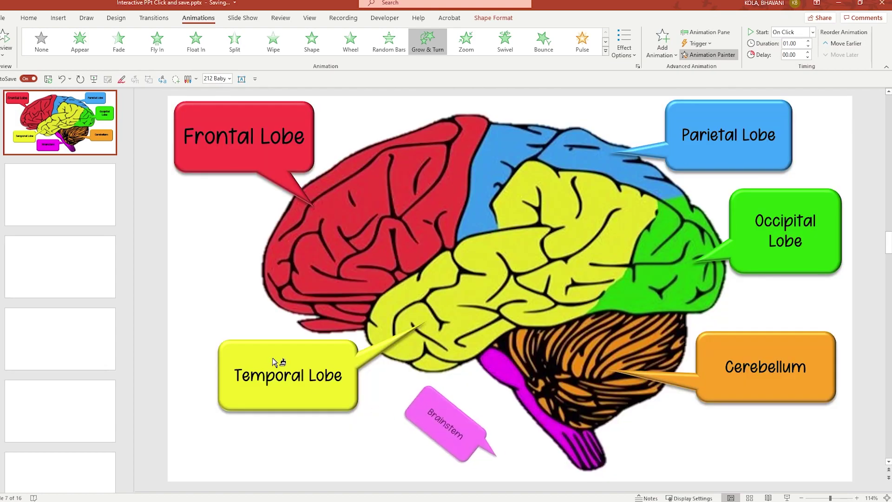
left_click(245, 360)
left_click(872, 439)
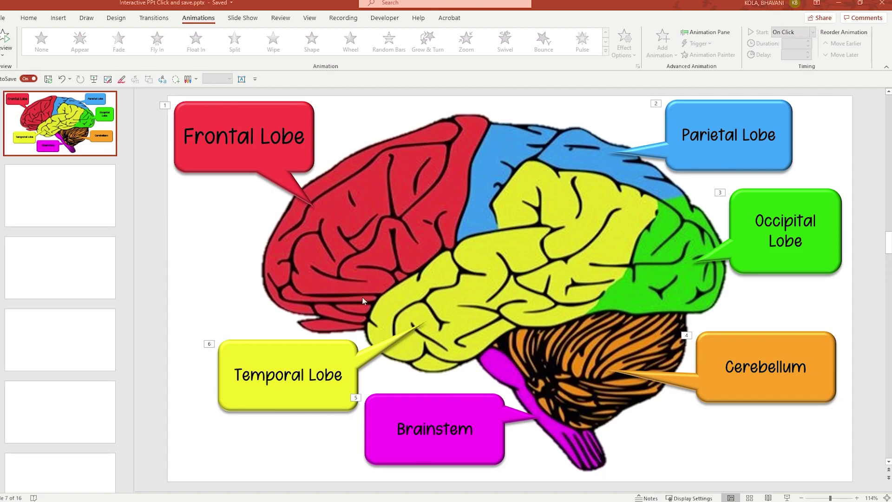
Step: Show the Animation Pane's six Grow & Turn callout entrances and bring up the Frontal Lobe item's options
left_click(701, 34)
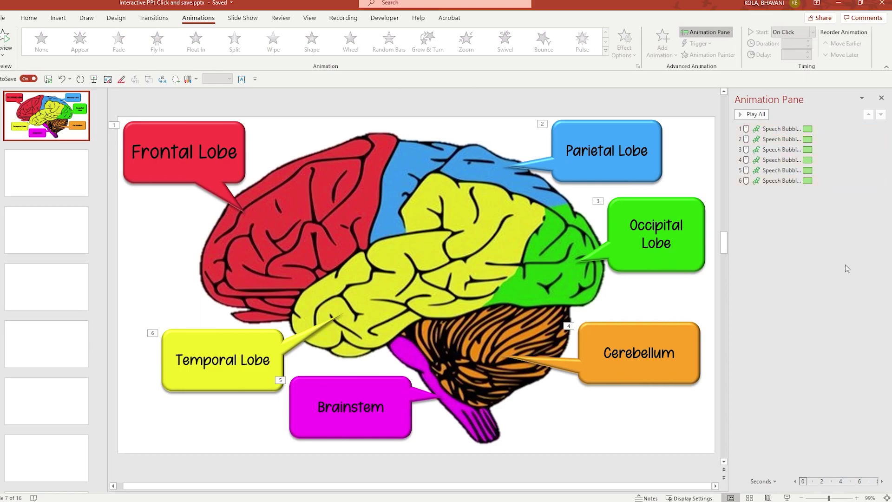
left_click(211, 128)
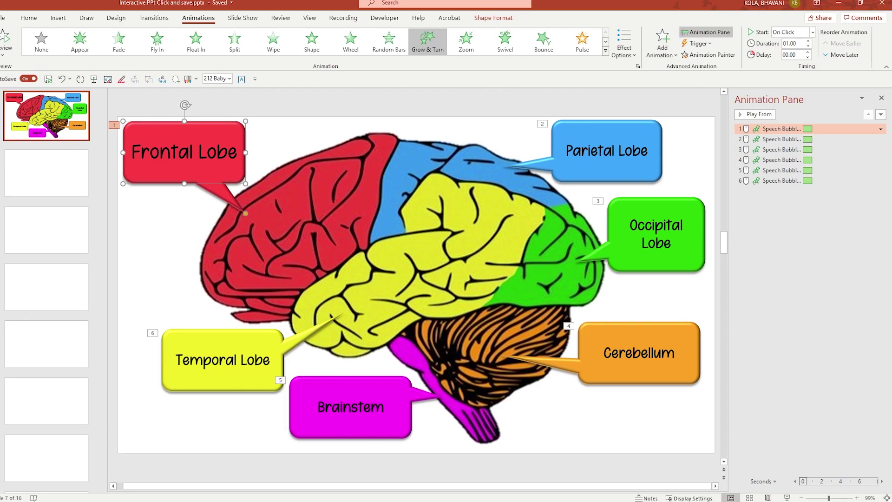
left_click(881, 129)
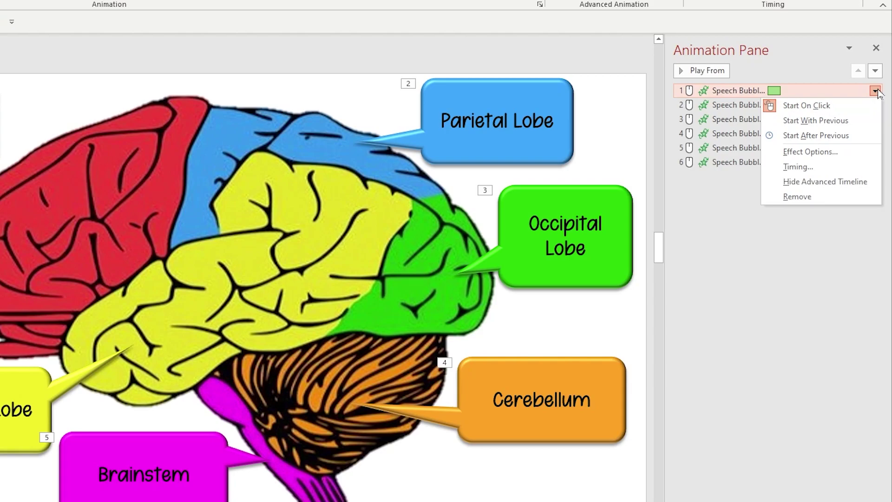
Step: Trigger the Frontal Lobe callout's entrance on click of the 'Freeform: Frontal Lobe' hotspot
left_click(822, 167)
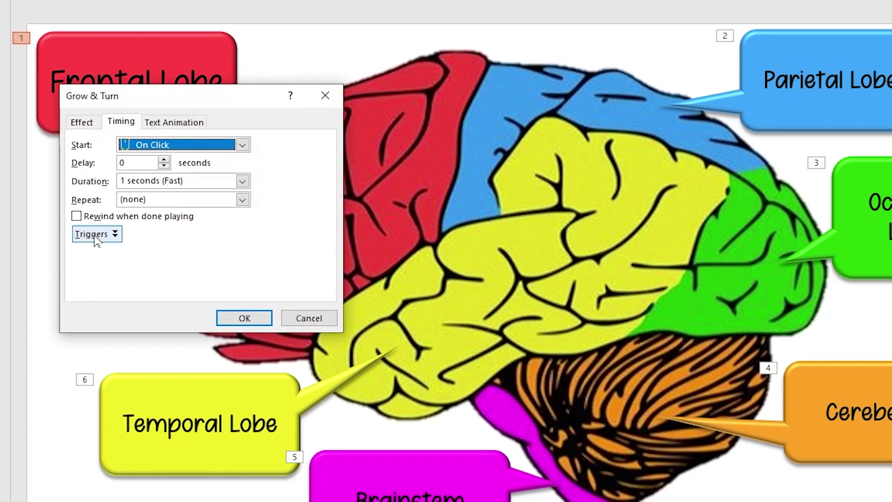
left_click(95, 236)
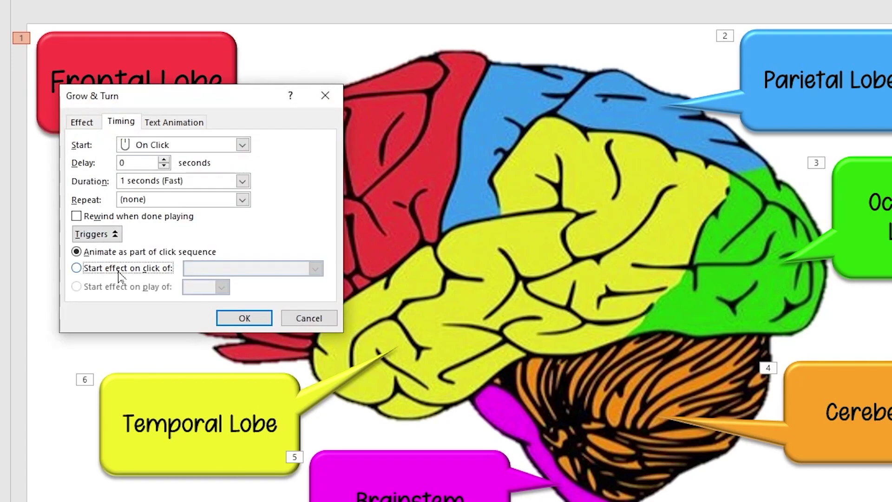
left_click(120, 274)
left_click(315, 270)
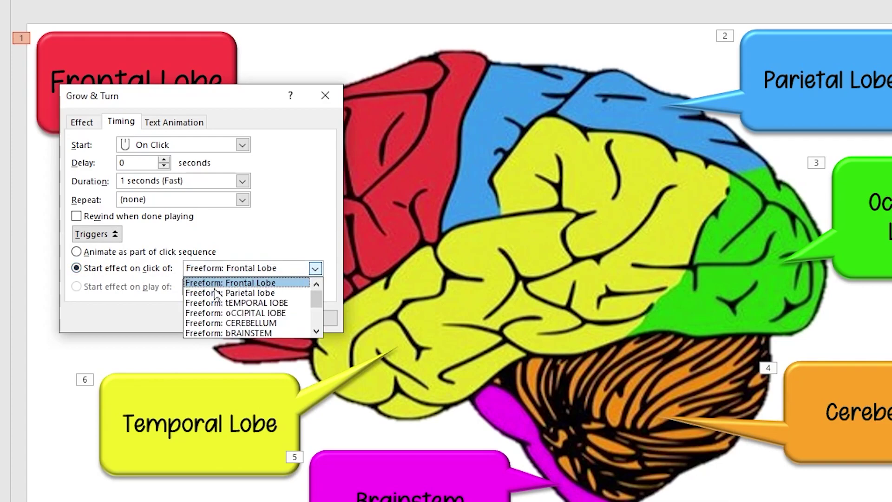
left_click(261, 284)
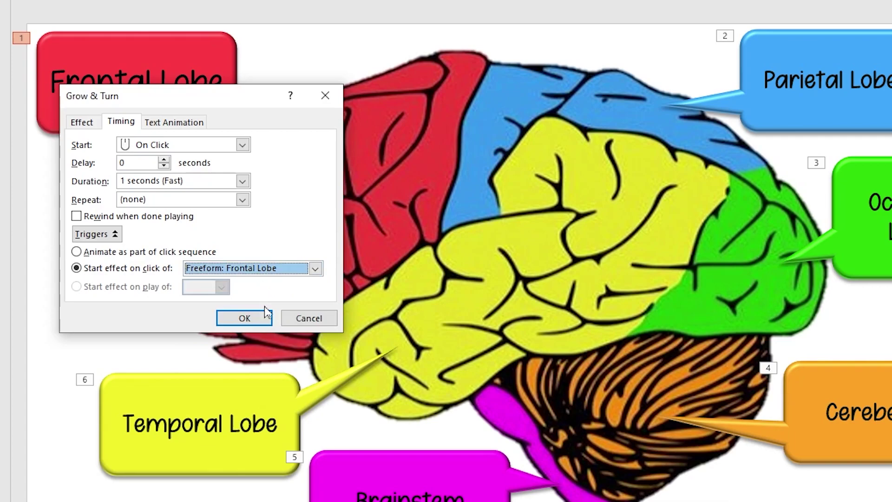
left_click(267, 316)
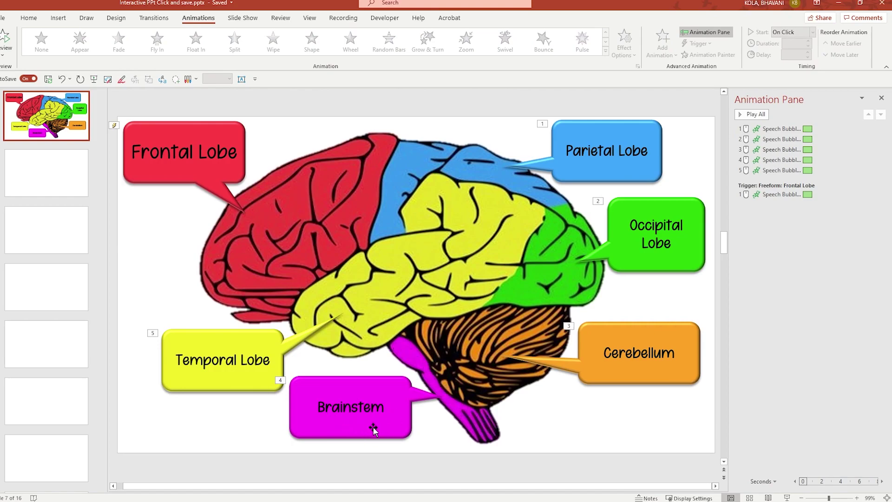
Step: Set the Brainstem callout's Grow & Turn entrance to start on click of 'Freeform: bRAINSTEM'
left_click(378, 390)
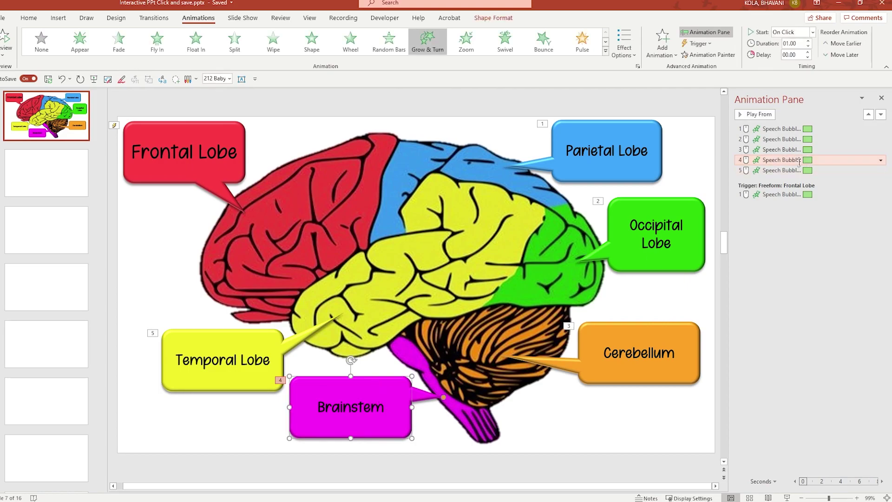
left_click(883, 163)
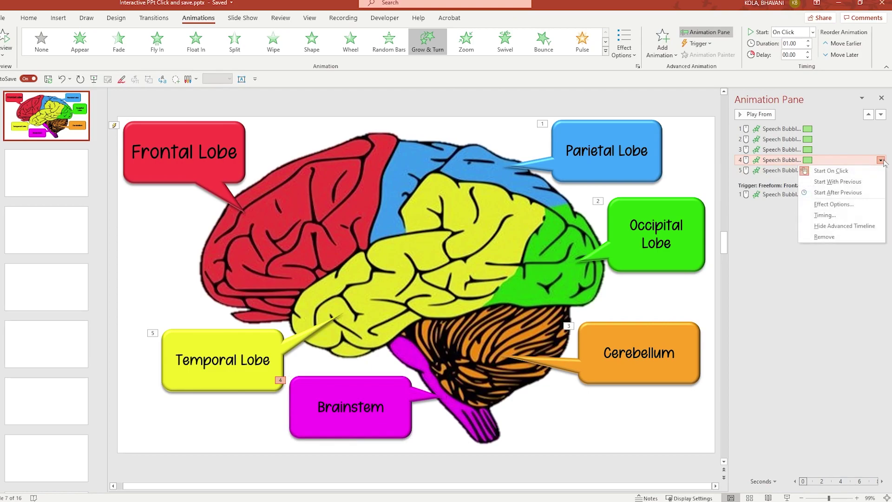
left_click(849, 213)
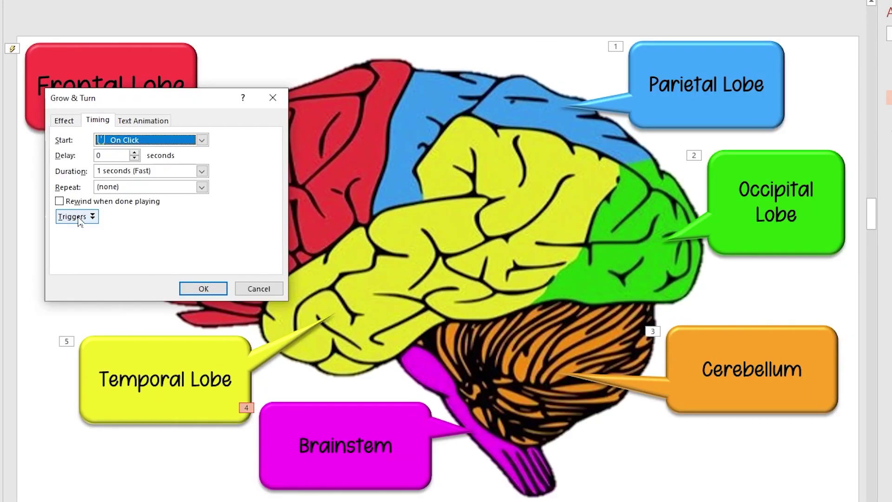
left_click(78, 217)
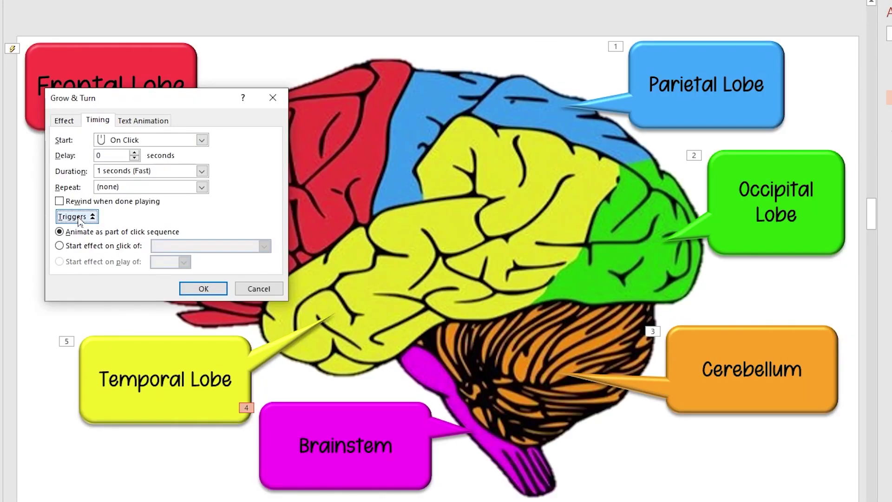
left_click(87, 249)
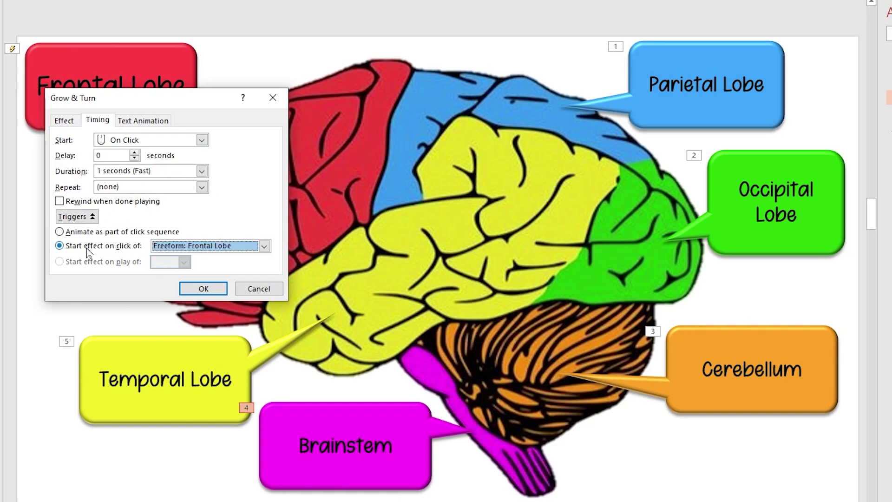
left_click(264, 248)
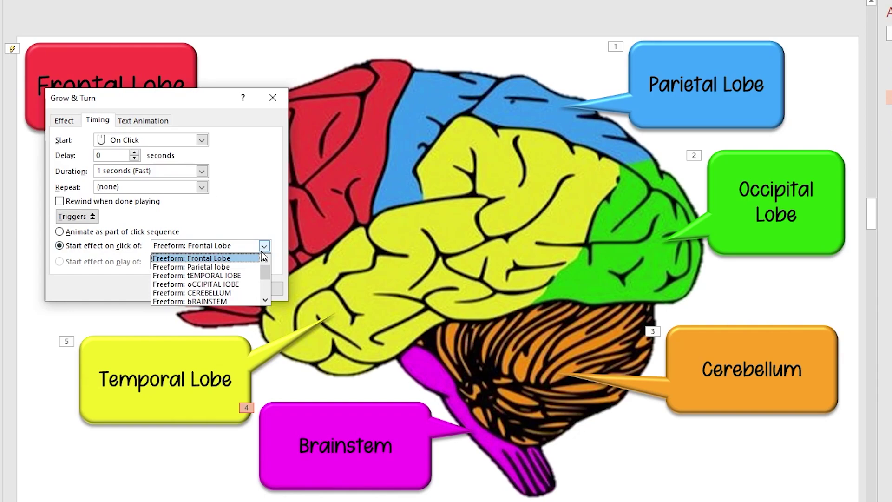
left_click(222, 302)
left_click(203, 288)
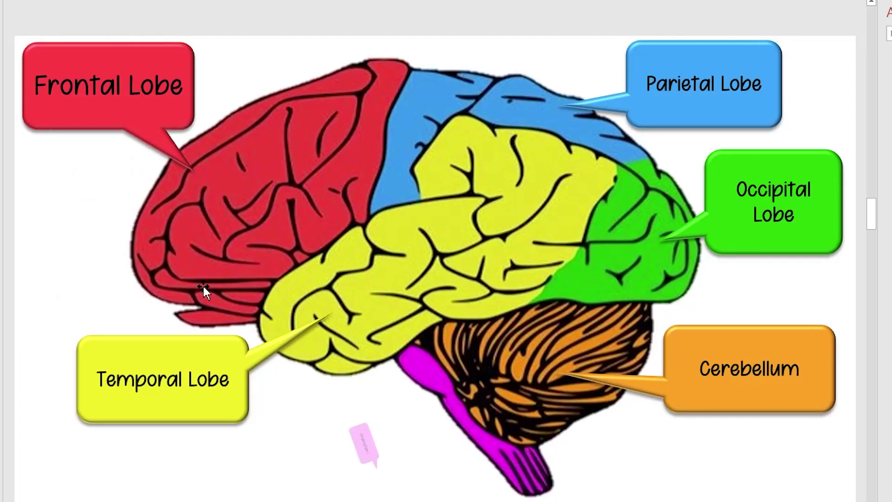